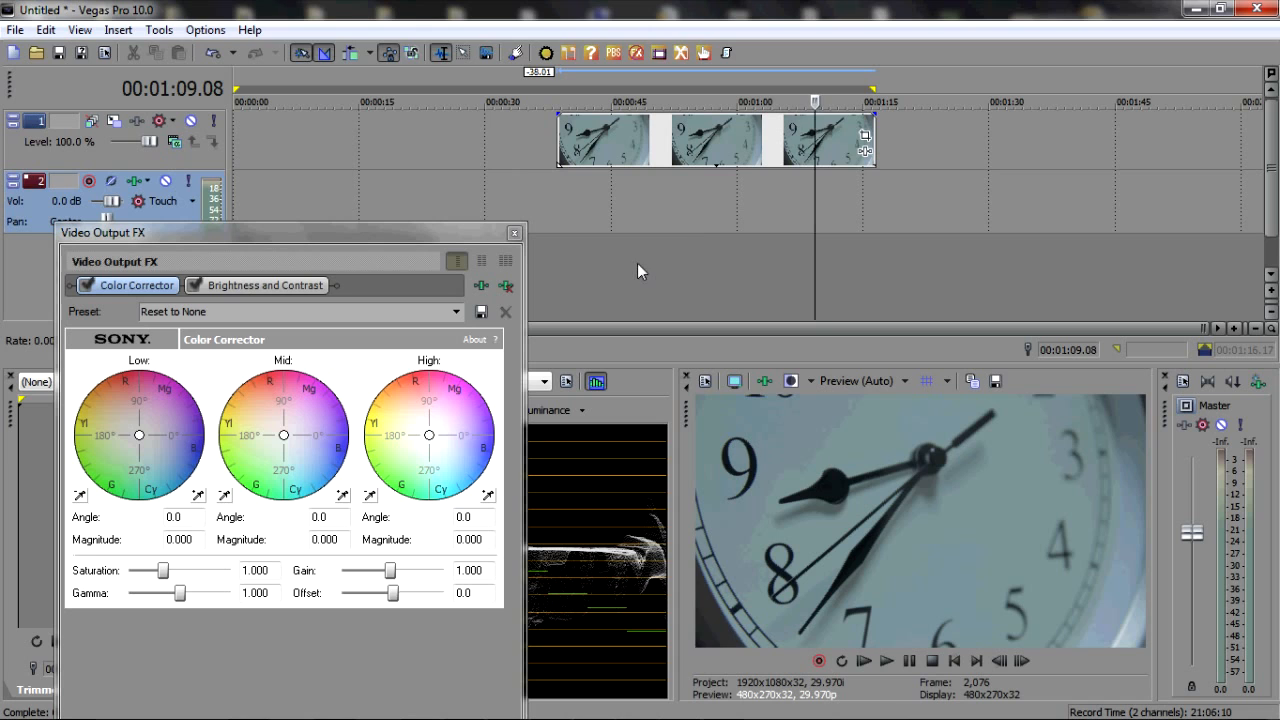
Try tinting the highlights strongly blue with the Color Corrector's High wheel, and reset that wheel to neutral
scroll(575, 269, up, 1)
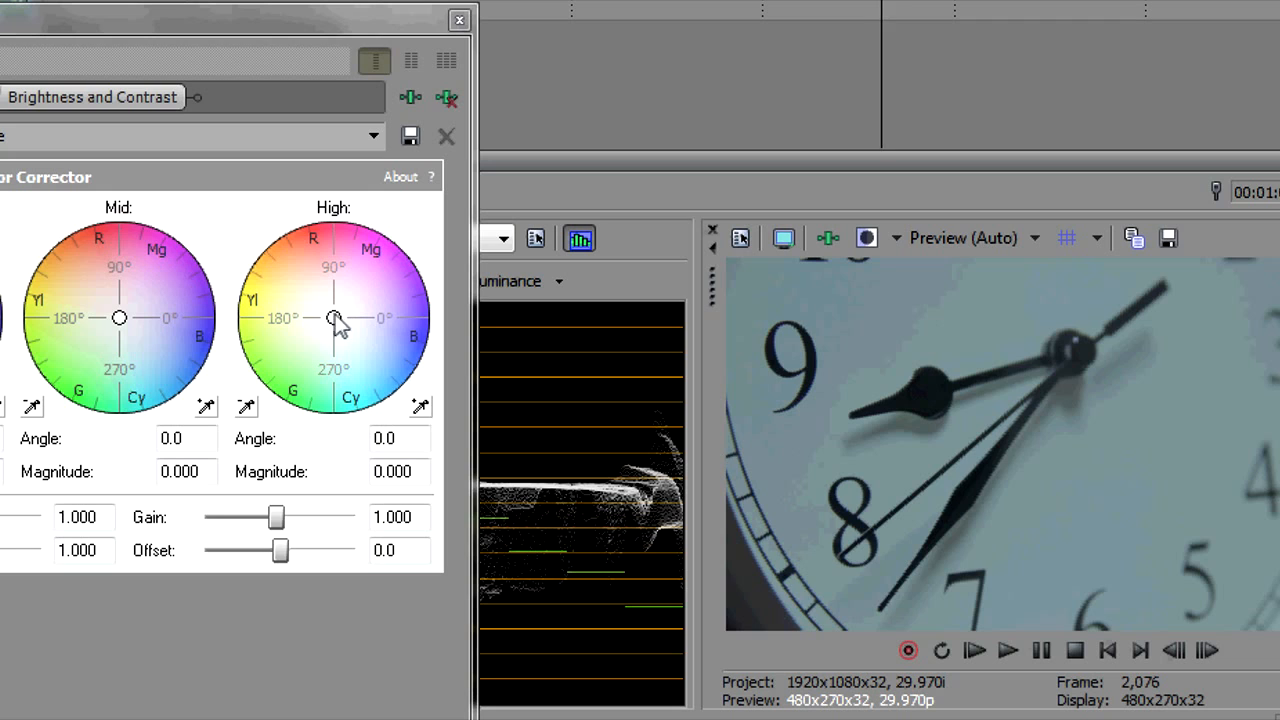
drag(334, 318, 412, 358)
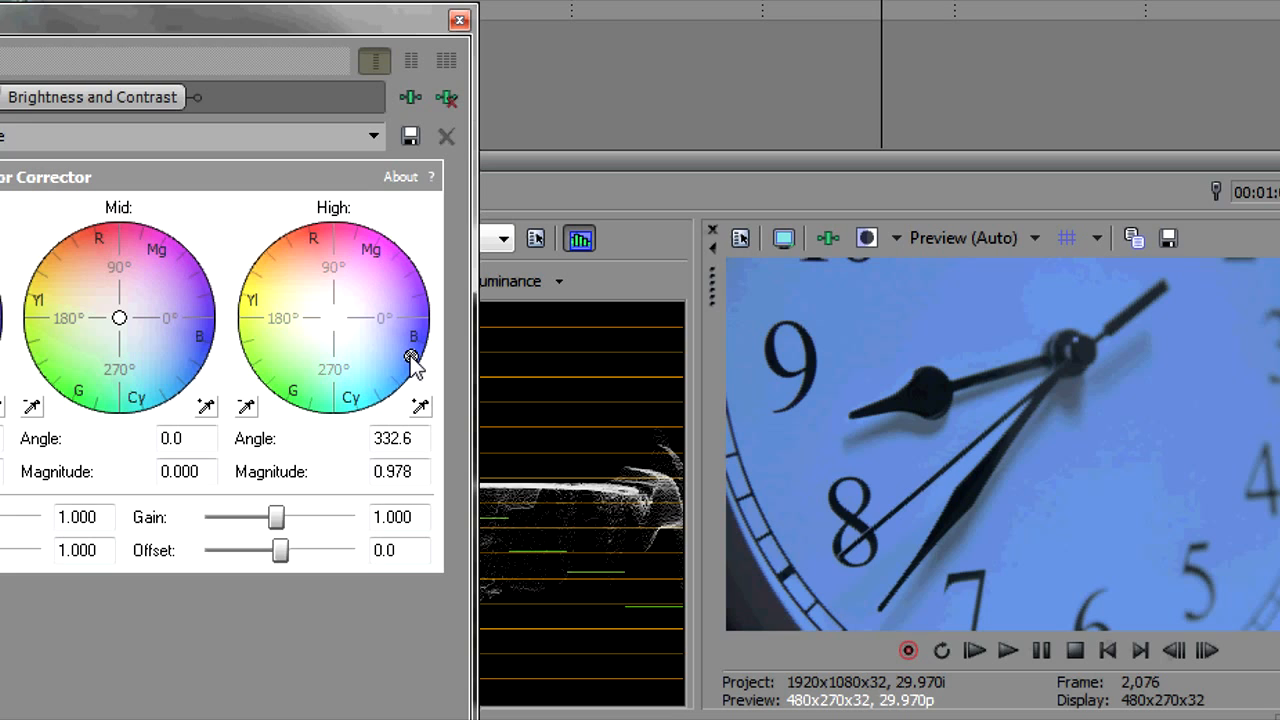
double_click(411, 356)
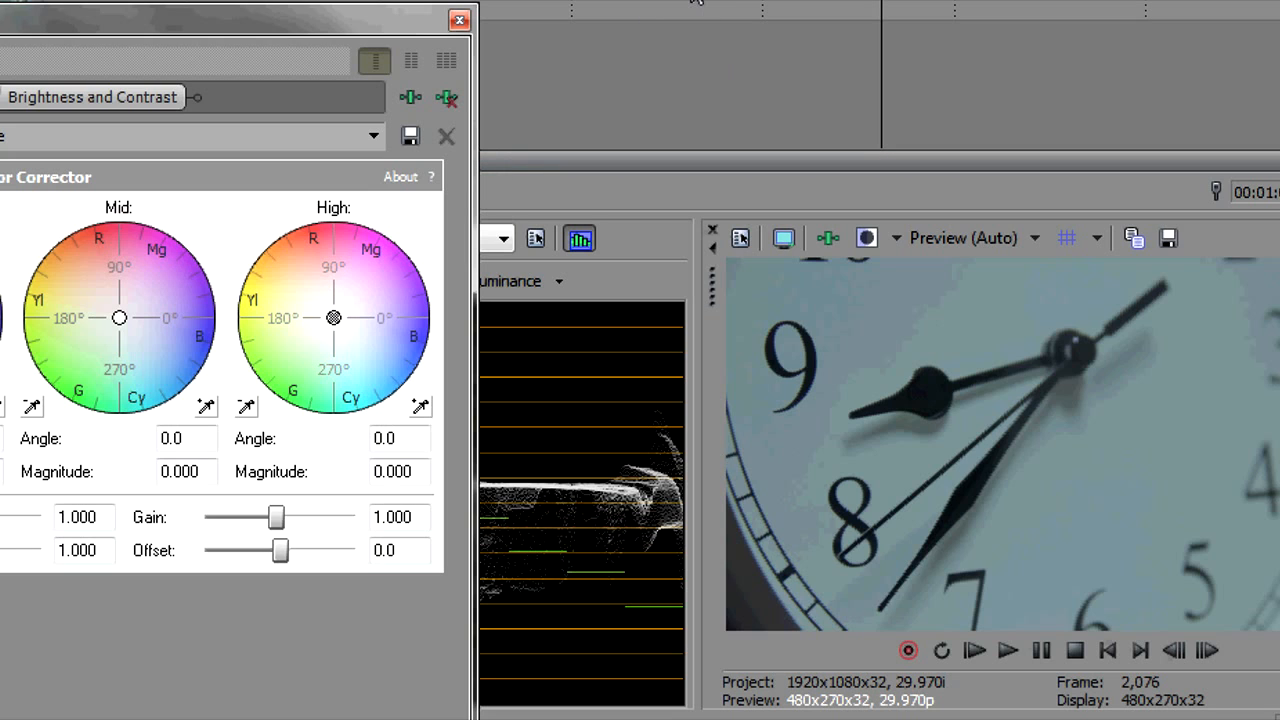
Play the clock clip, pause at 00:00:56.00, and shift the High color wheel toward magenta to about angle 46.3, magnitude 0.472
key(space)
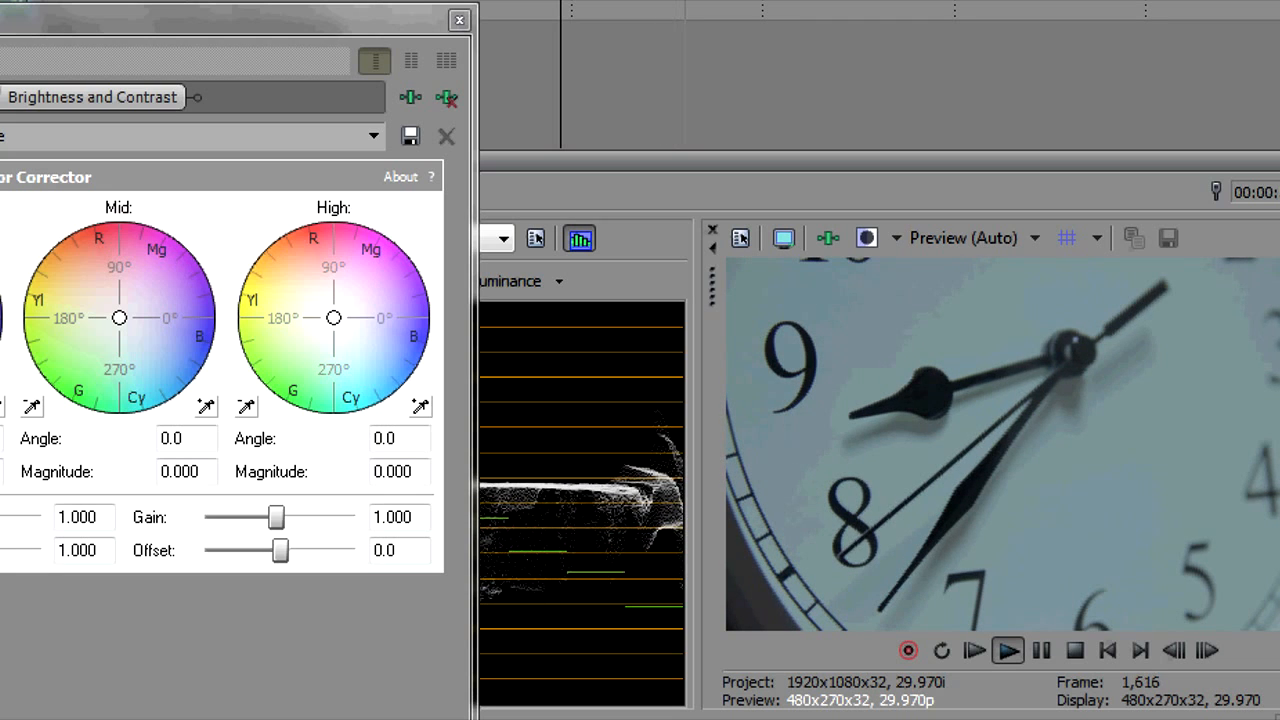
key(Return)
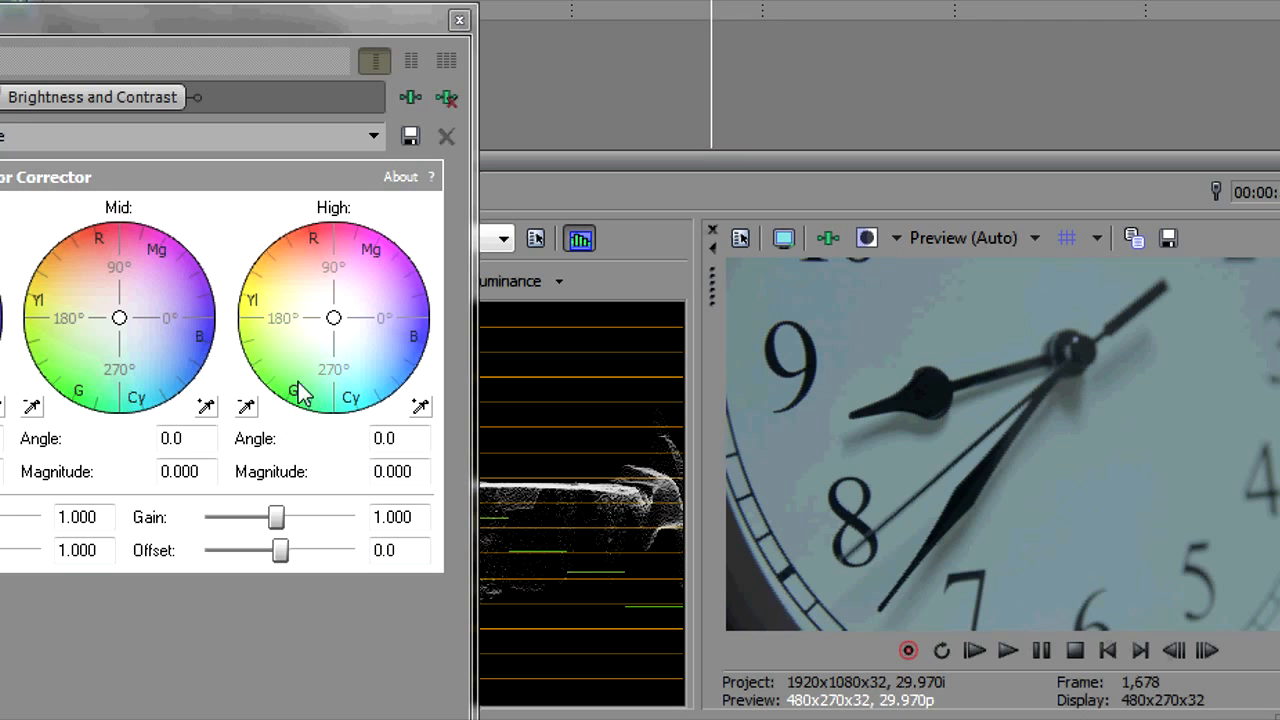
click(332, 316)
drag(333, 318, 363, 287)
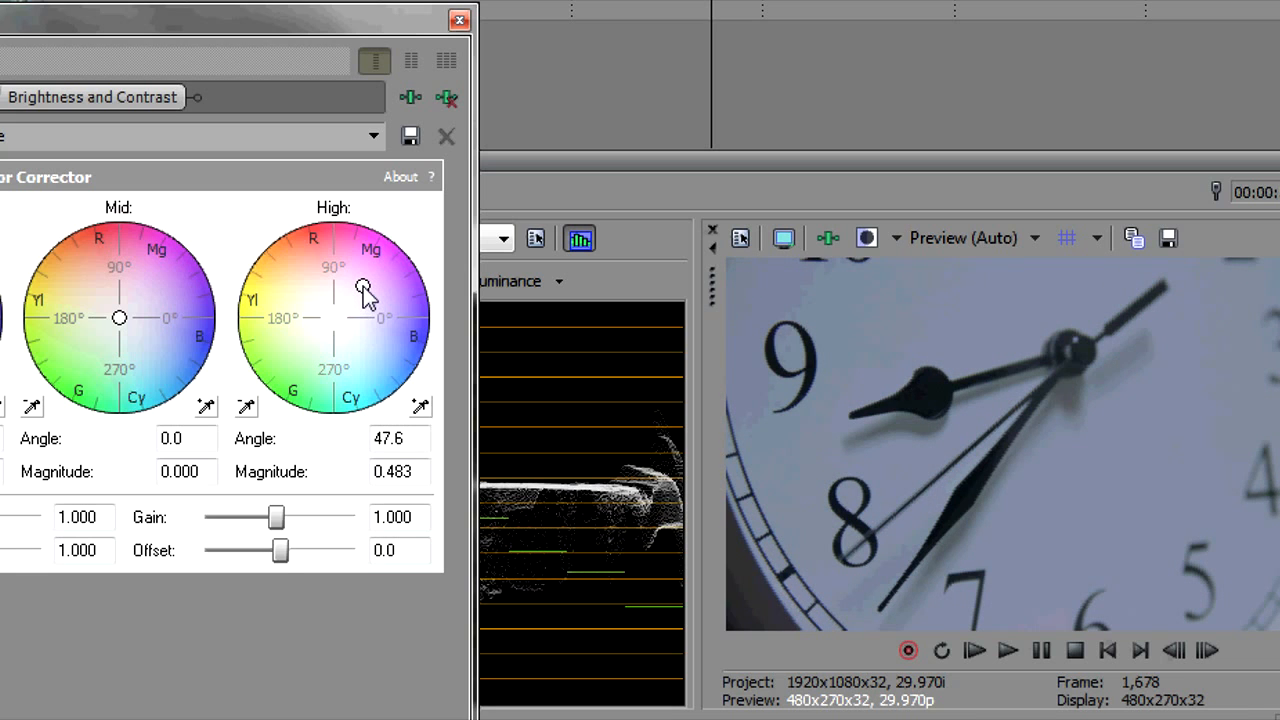
mouse_move(363, 287)
mouse_down()
mouse_move(391, 266)
mouse_move(363, 290)
mouse_up()
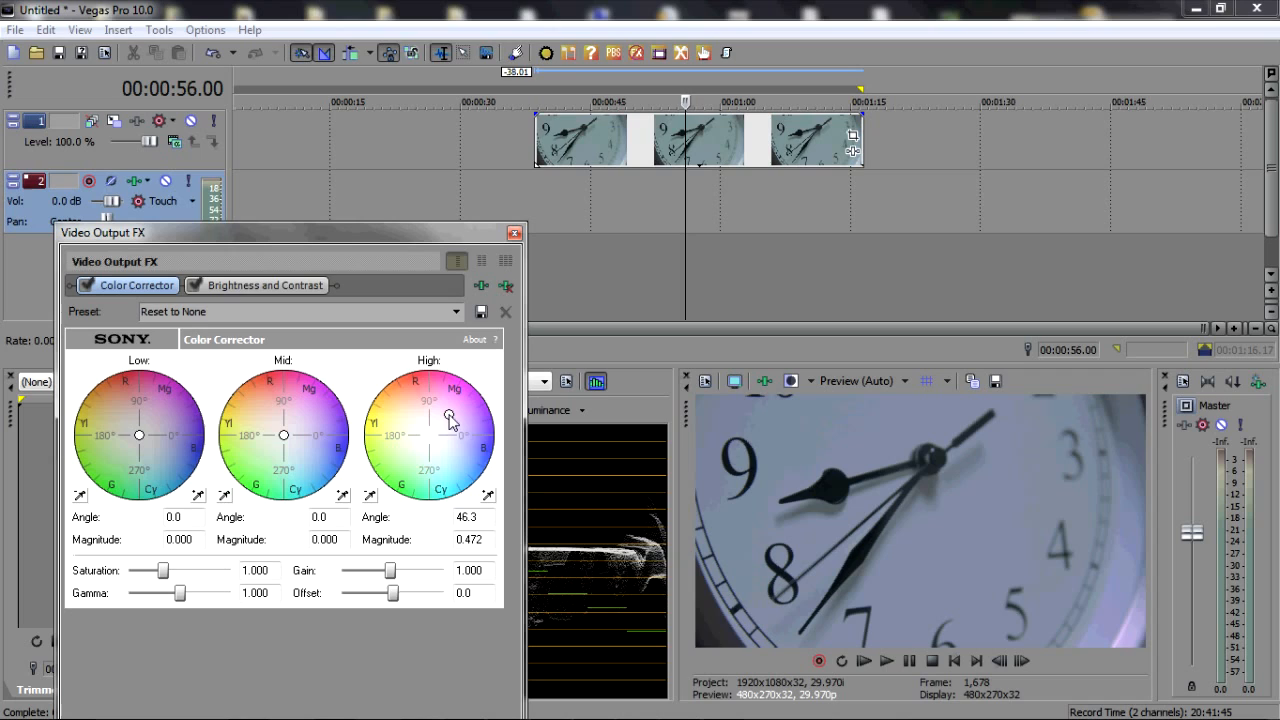
drag(450, 419, 449, 419)
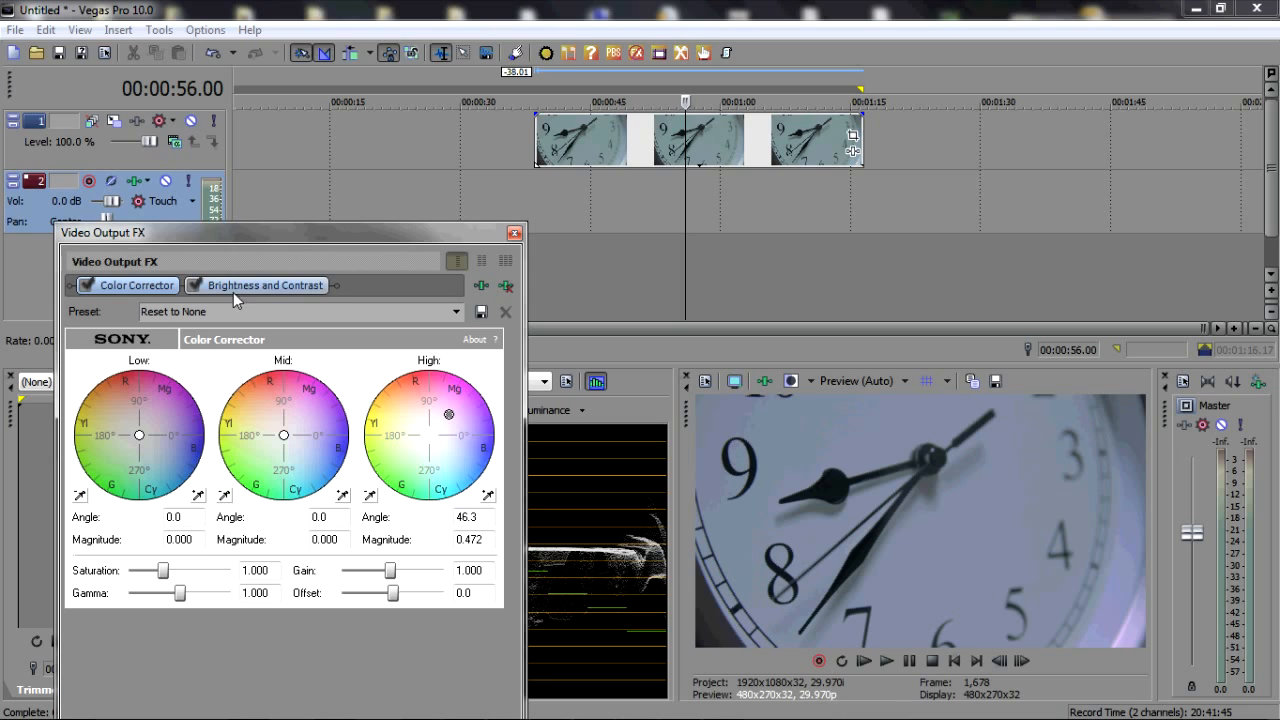
Toggle the Color Corrector effect off and on to compare the clock footage with and without the correction
click(84, 287)
click(86, 287)
click(85, 288)
click(86, 288)
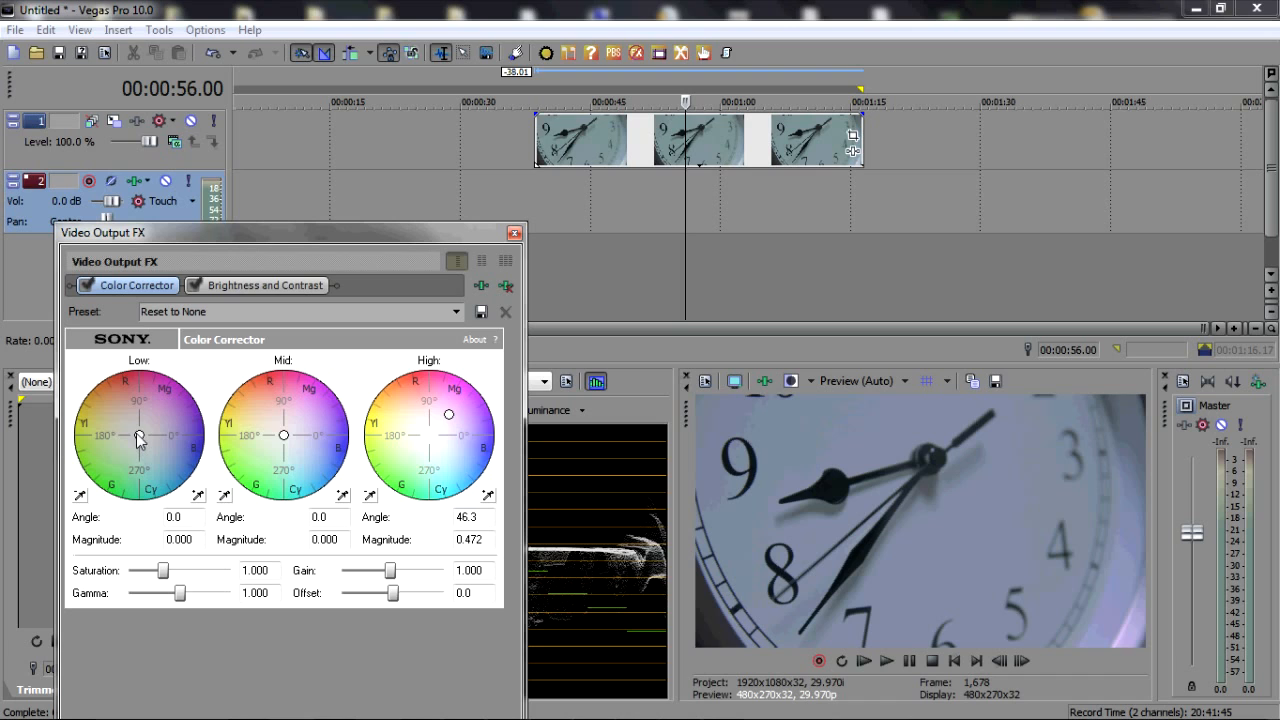
Try tinting the shadows cyan-blue with the Low color wheel at about magnitude 0.620, and reset that wheel to neutral
drag(139, 437, 163, 470)
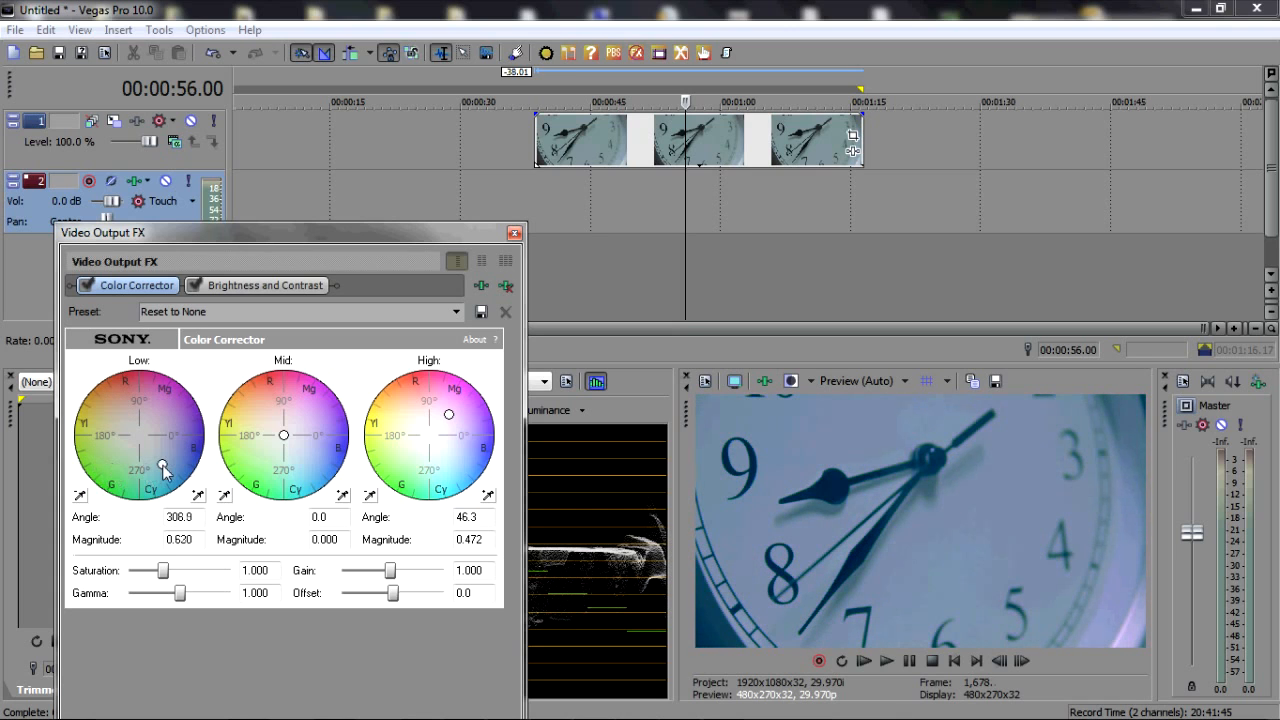
double_click(164, 471)
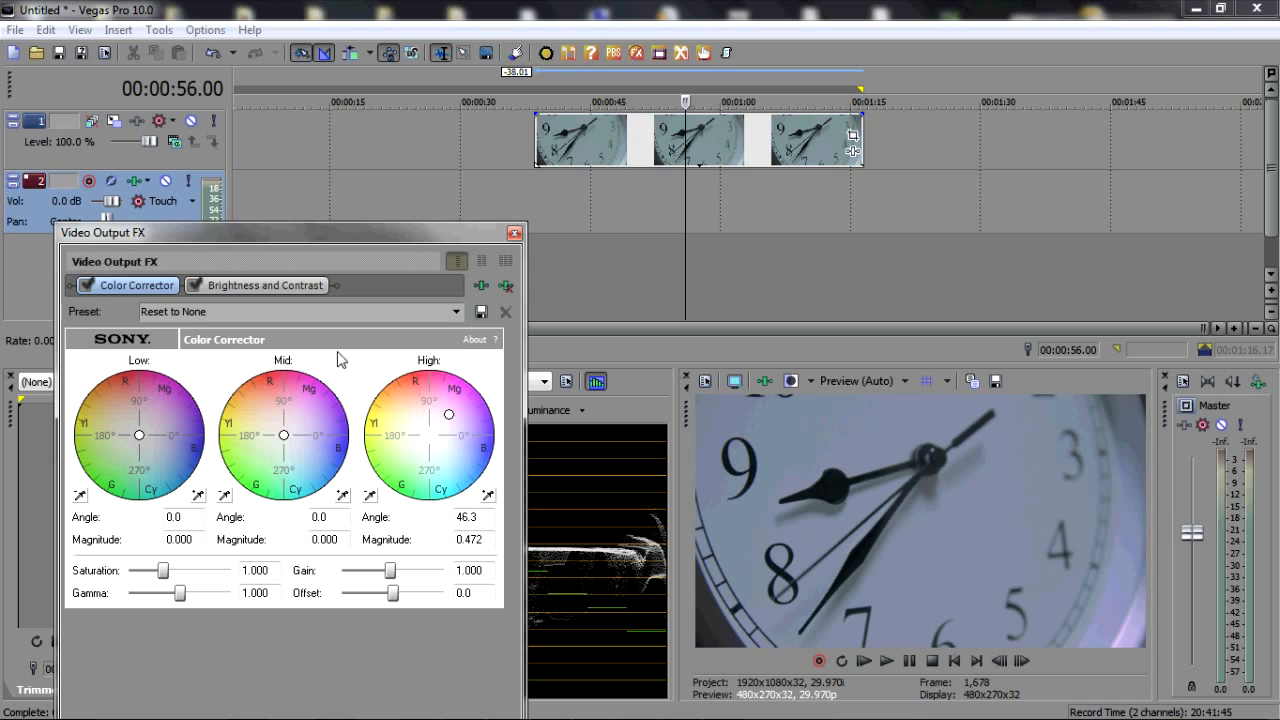
Raise Contrast to 0.13 in the Brightness and Contrast effect, moving the effects window clear of the waveform scope
click(265, 288)
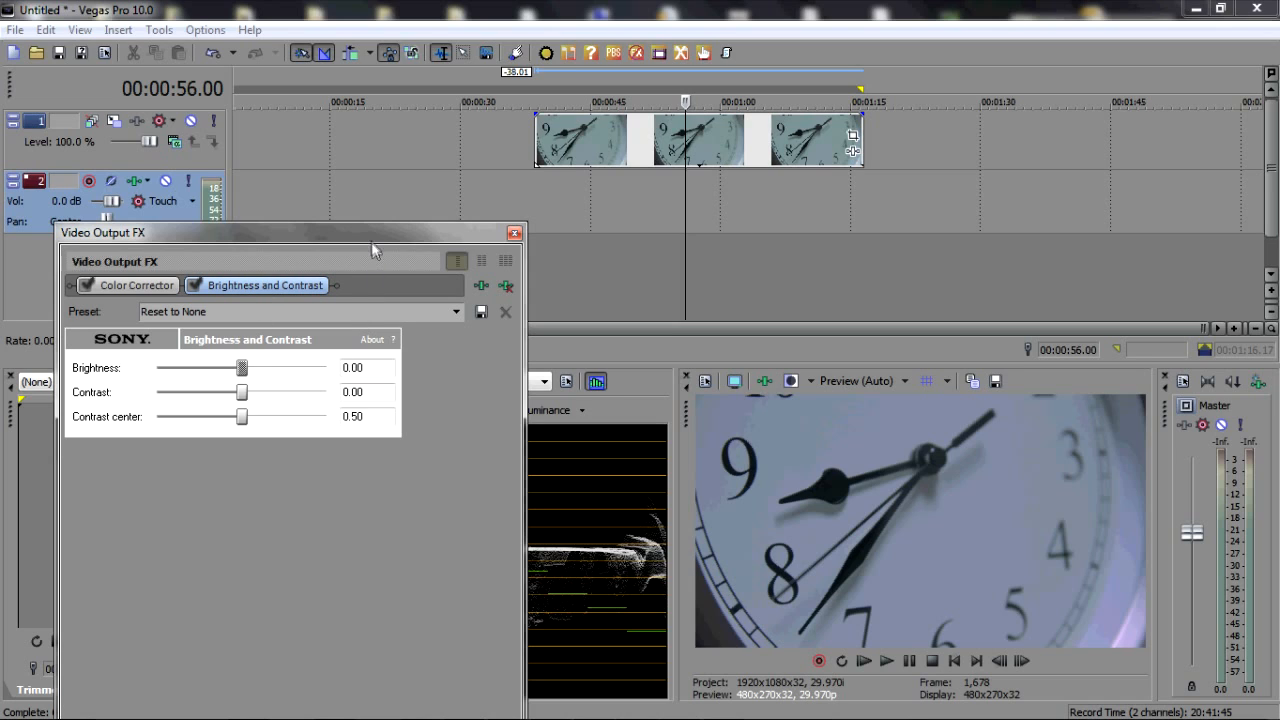
drag(241, 403, 258, 397)
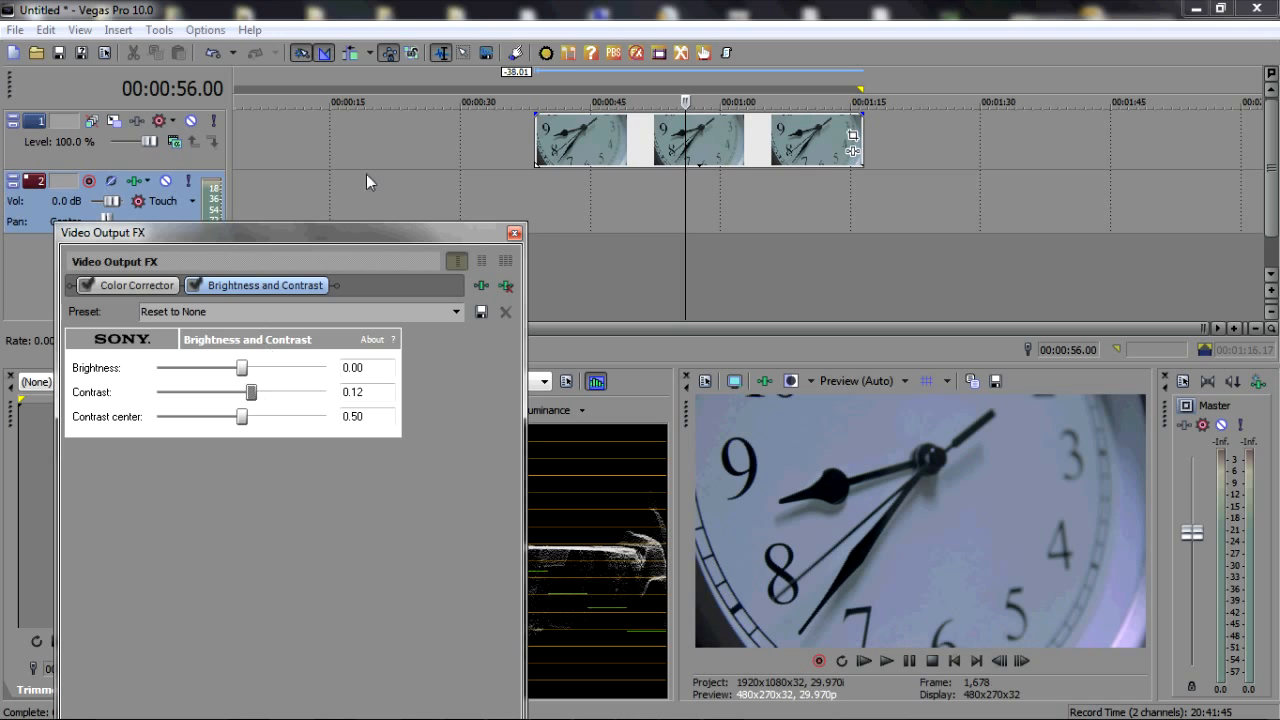
drag(367, 230, 277, 229)
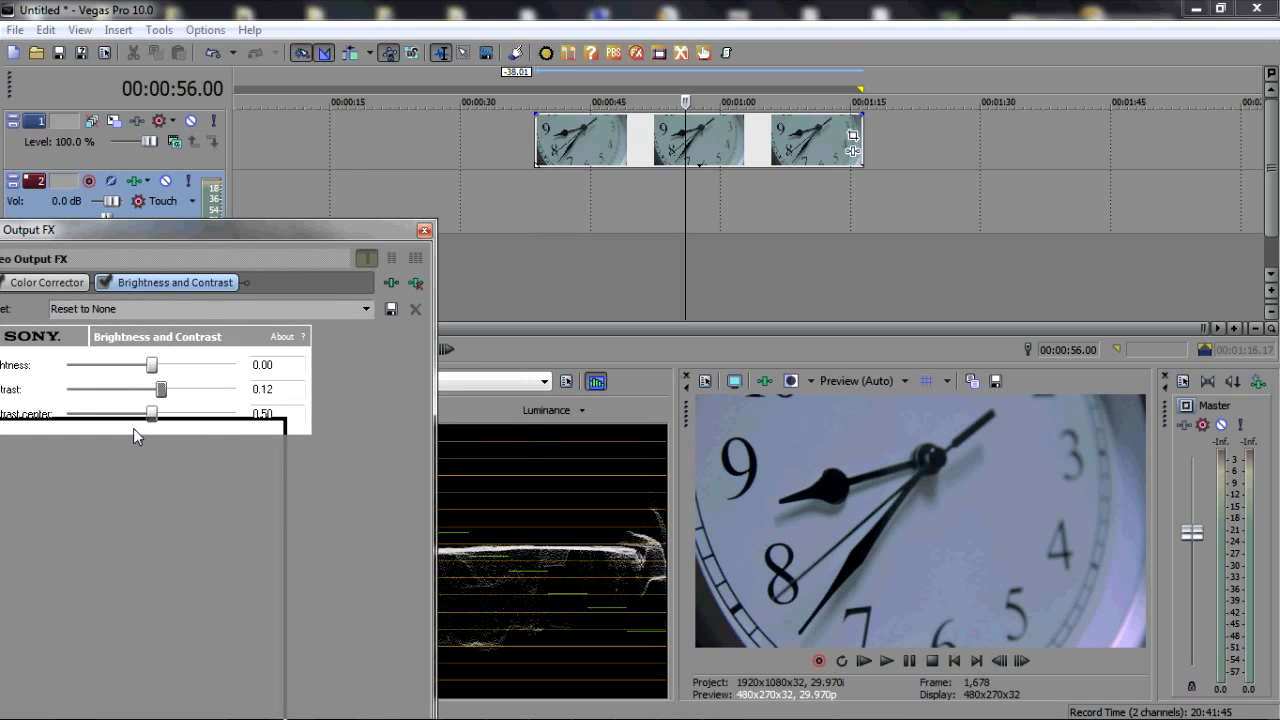
drag(137, 453, 231, 376)
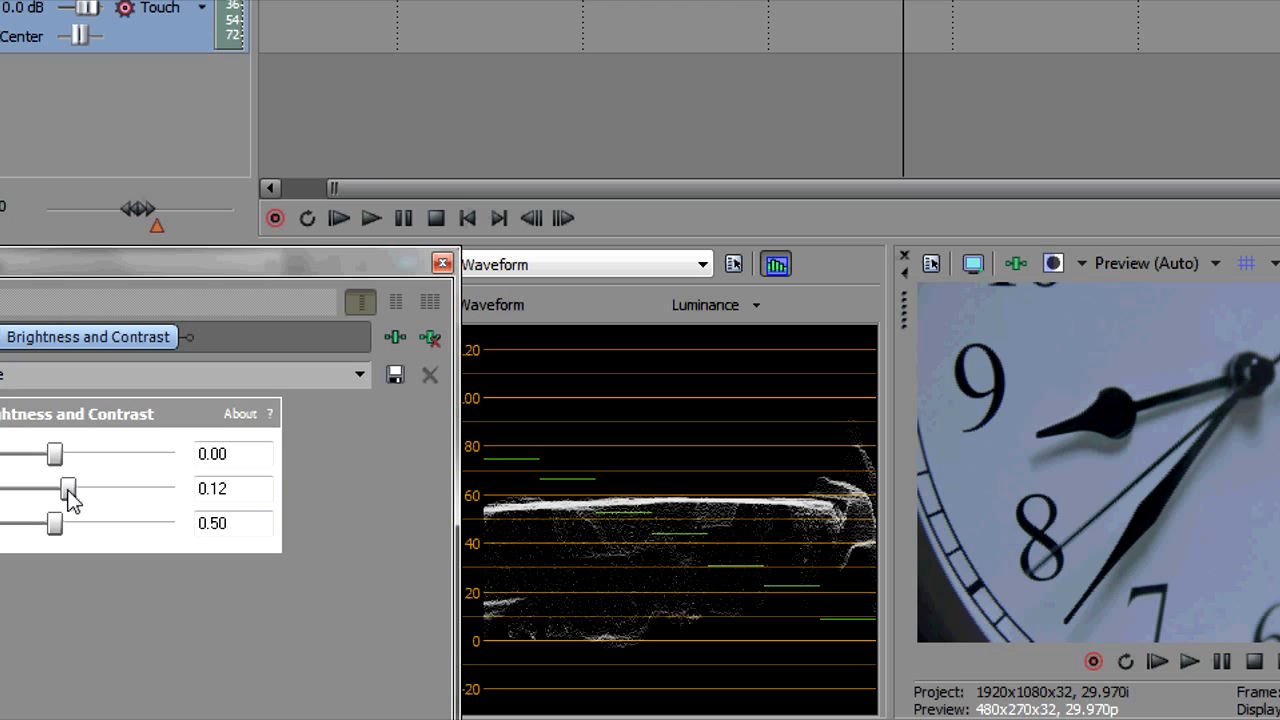
mouse_move(68, 485)
mouse_down()
mouse_move(40, 485)
mouse_move(127, 488)
mouse_move(69, 487)
mouse_up()
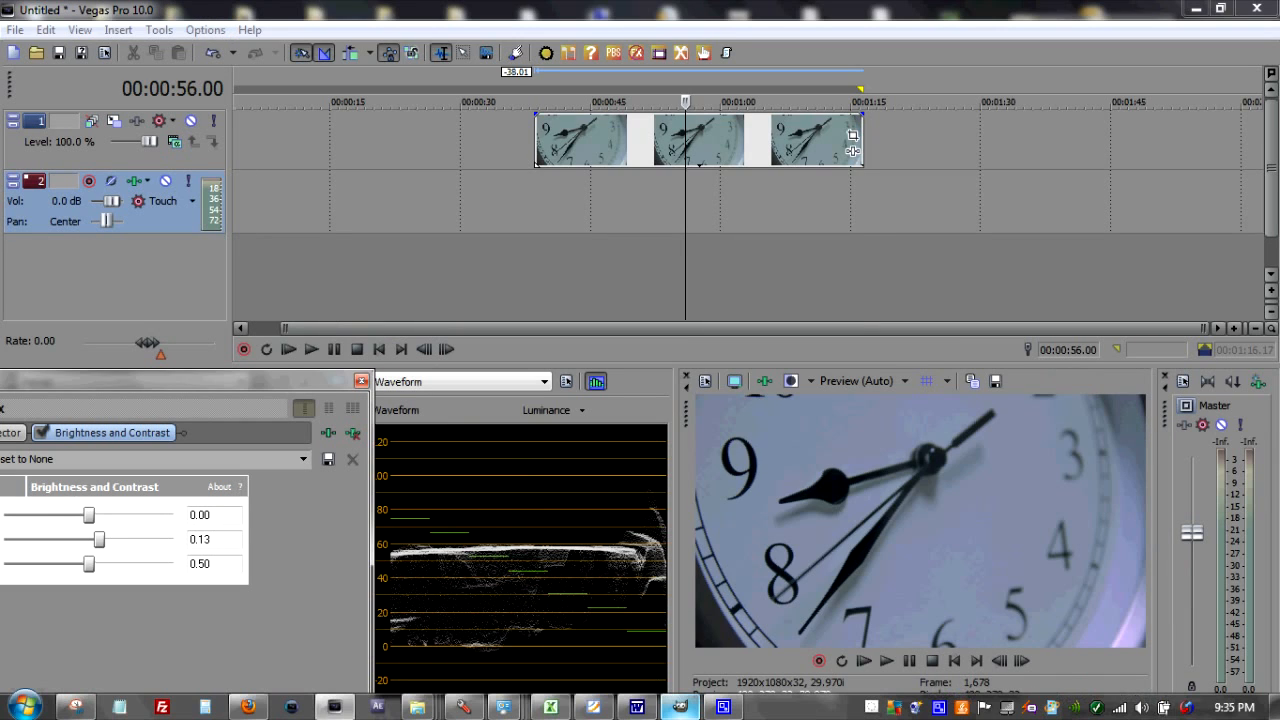
Switch to GIMP and set the midtones' Magenta-Green level to -10 in Color Balance for the stabilizer rig image
click(680, 708)
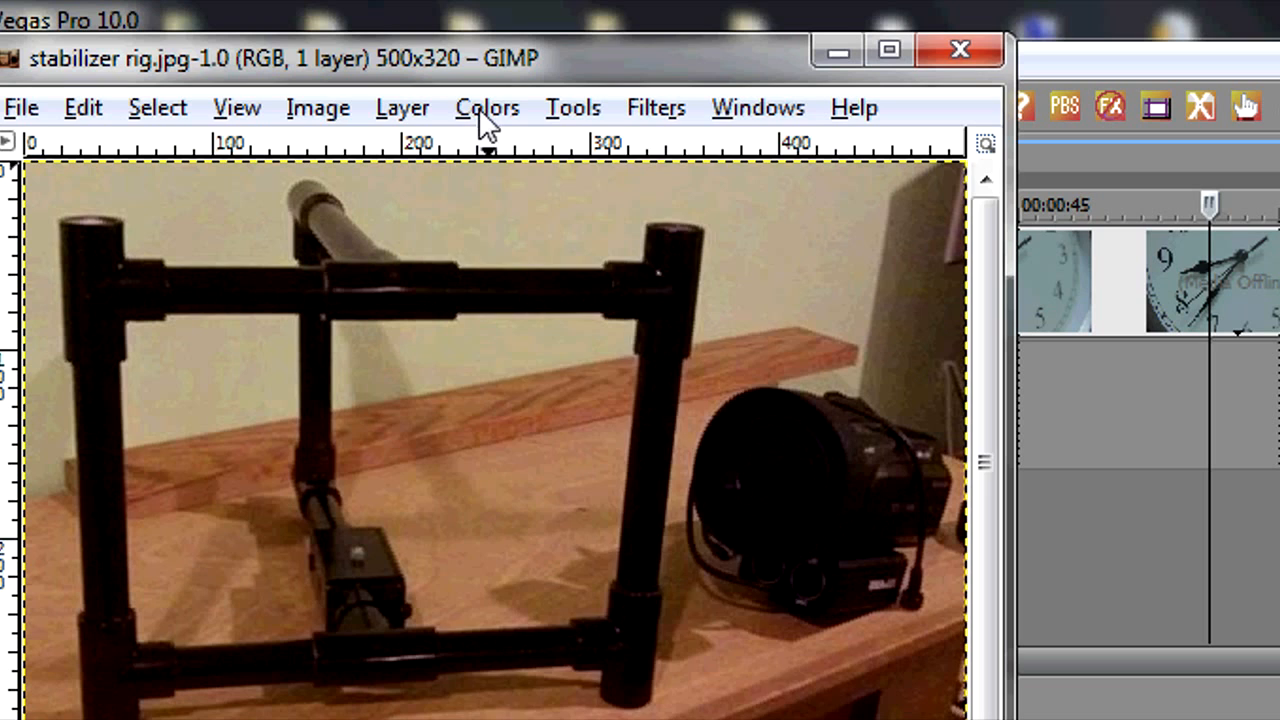
click(487, 110)
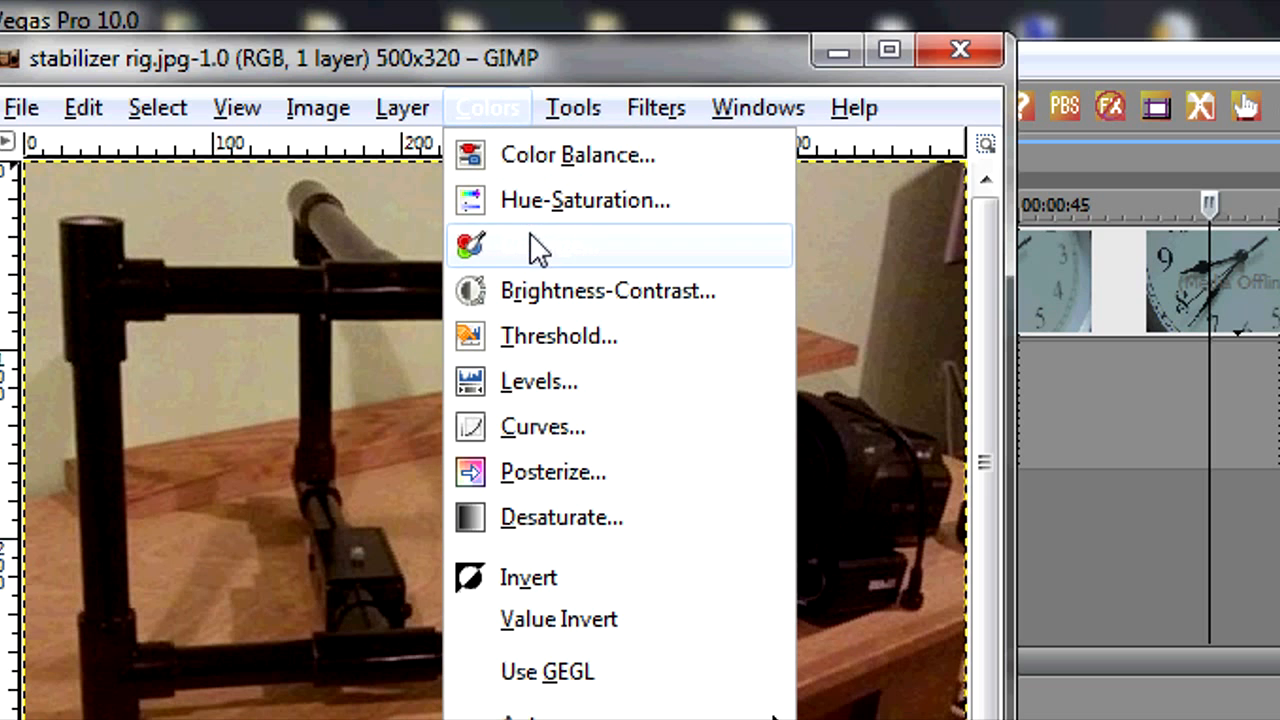
click(470, 156)
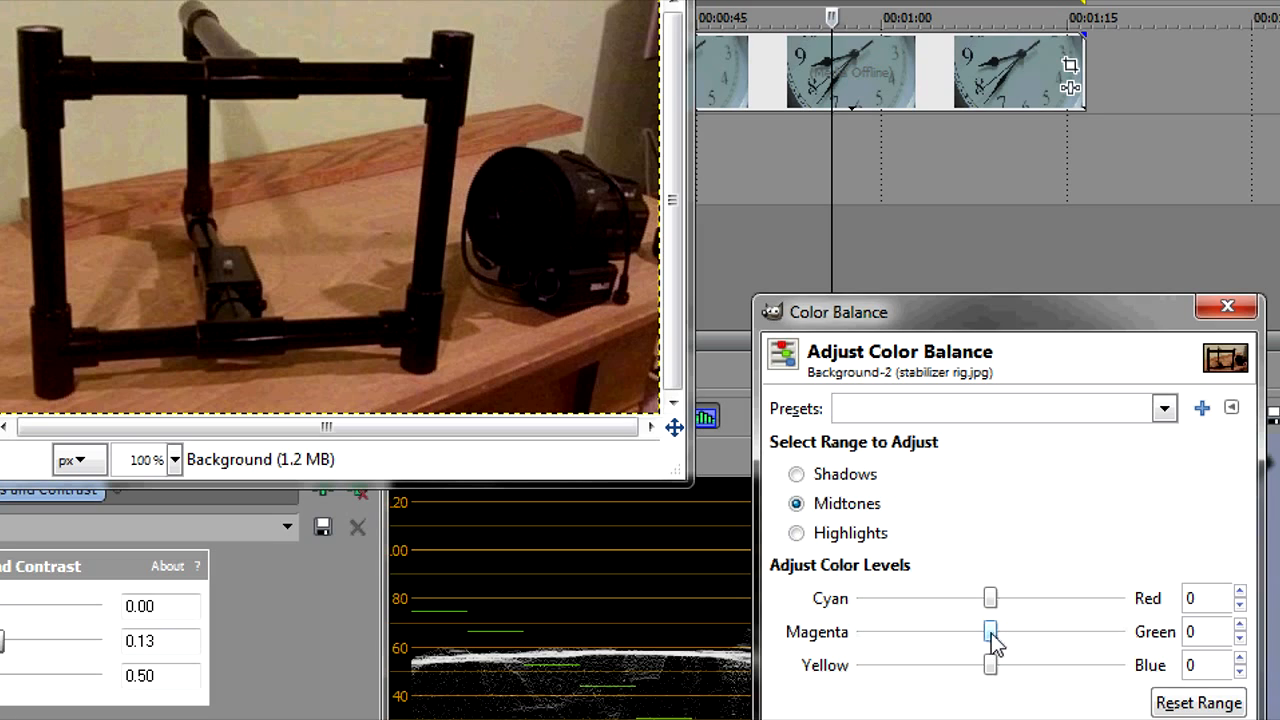
drag(987, 632, 975, 638)
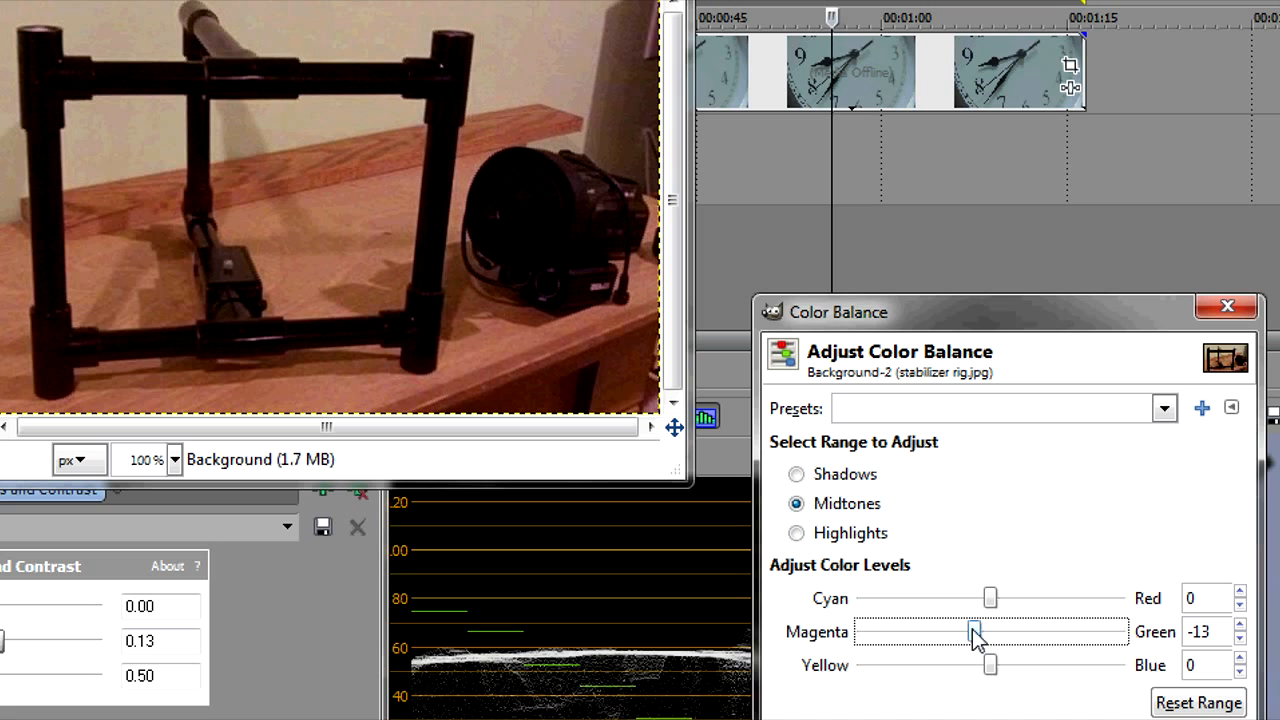
mouse_move(972, 629)
mouse_down()
mouse_move(1027, 628)
mouse_move(967, 632)
mouse_move(993, 633)
mouse_move(978, 634)
mouse_up()
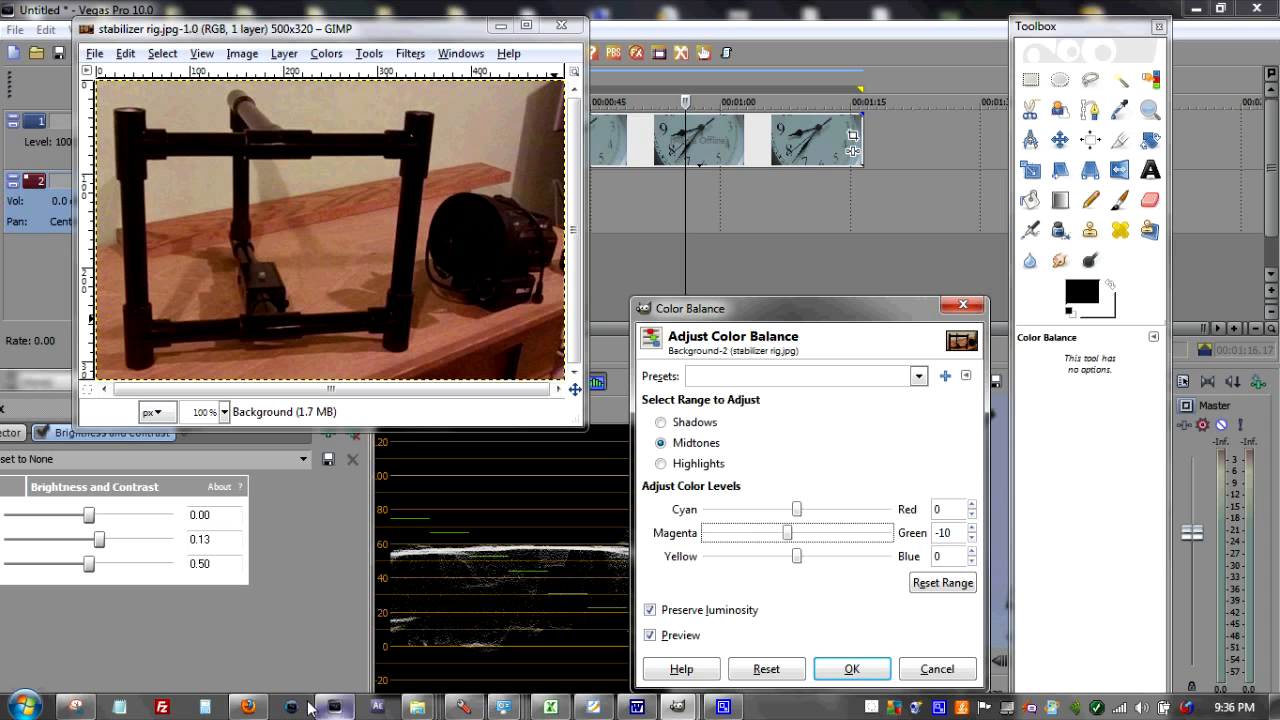
Switch to Firefox, show the kuler page, and move the complementary theme's base color to blue, about RGB 82, 129, 255
click(248, 707)
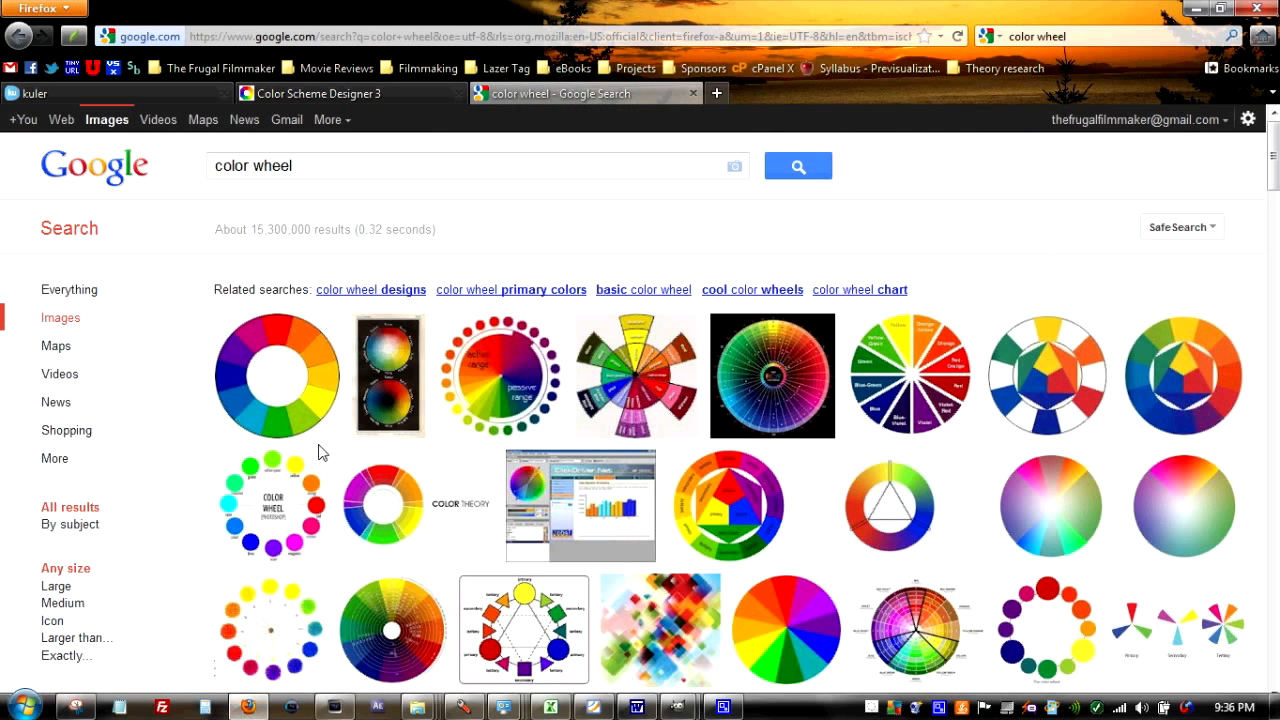
click(108, 93)
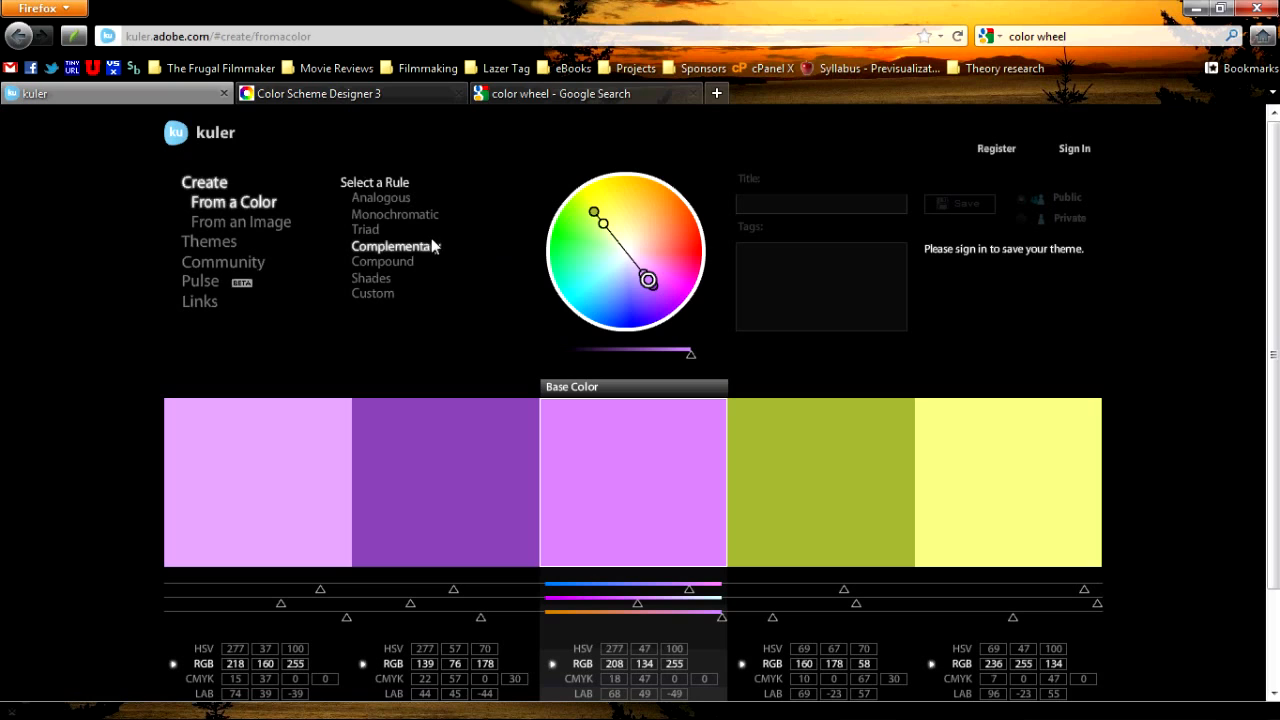
drag(649, 281, 616, 304)
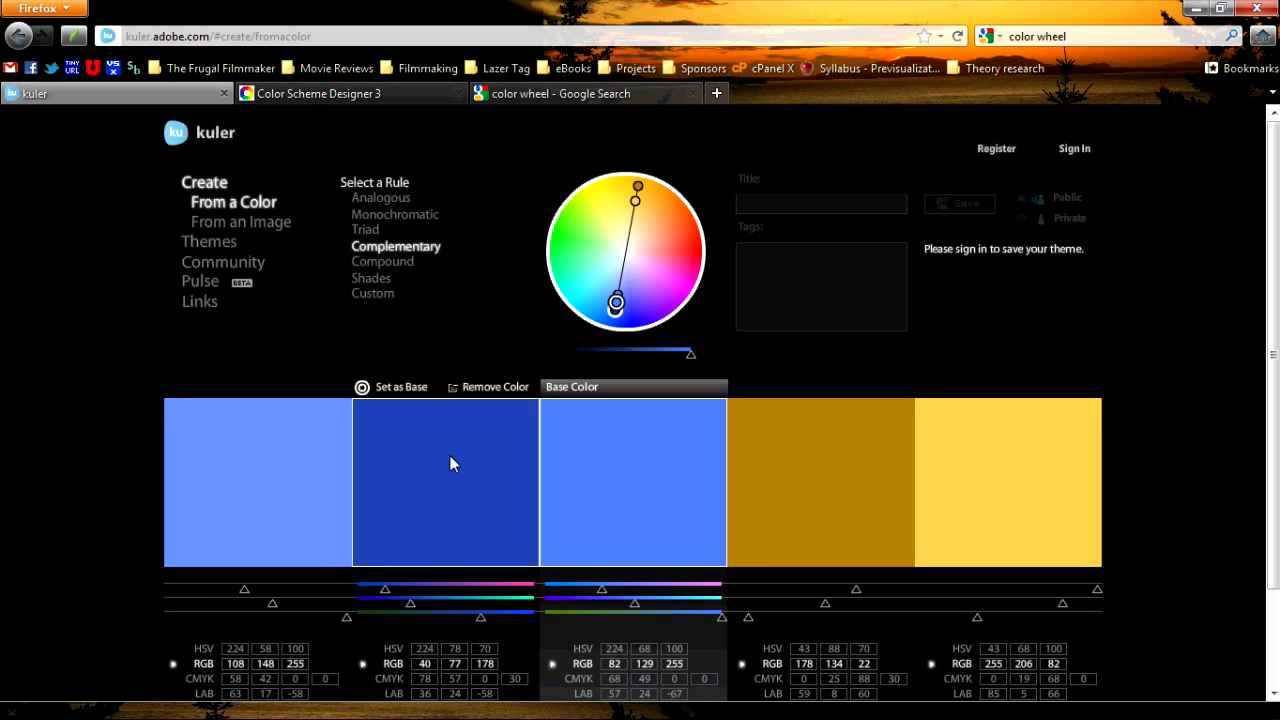
Preview kuler's Triad, Monochromatic, Compound and Analogous rules, return to Complementary, and move the base color to light purple
click(364, 231)
click(362, 218)
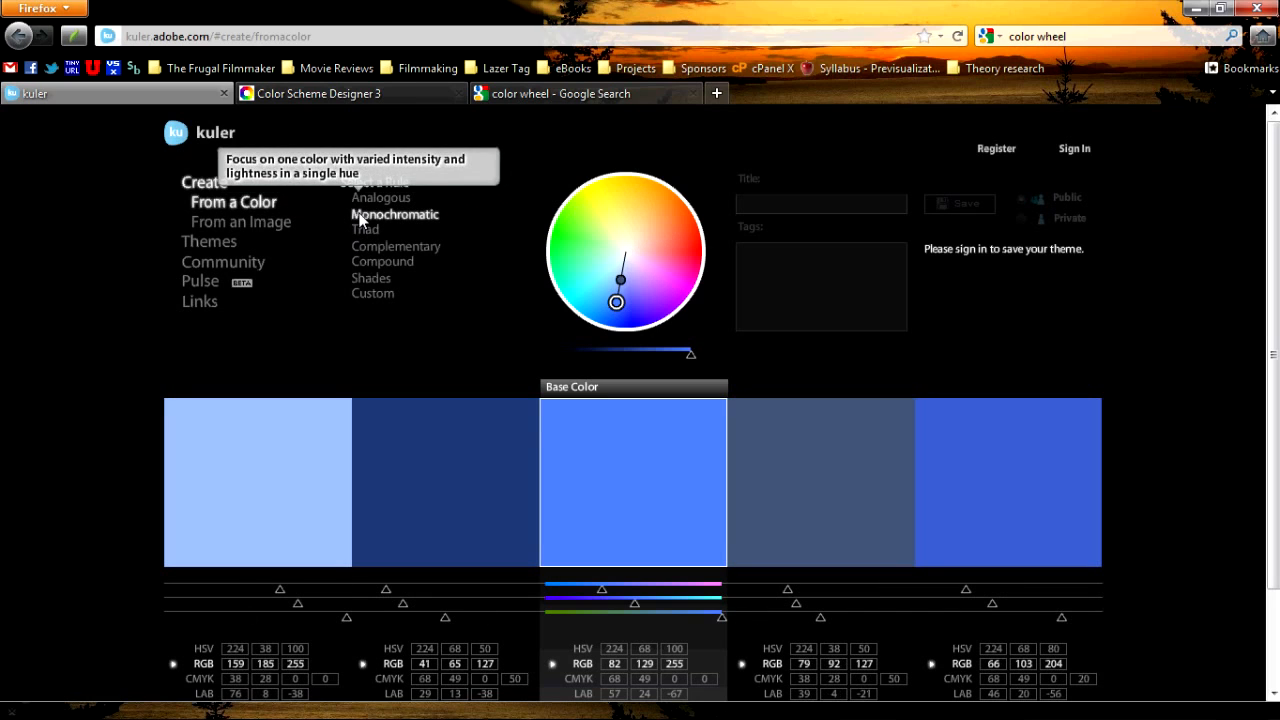
click(364, 262)
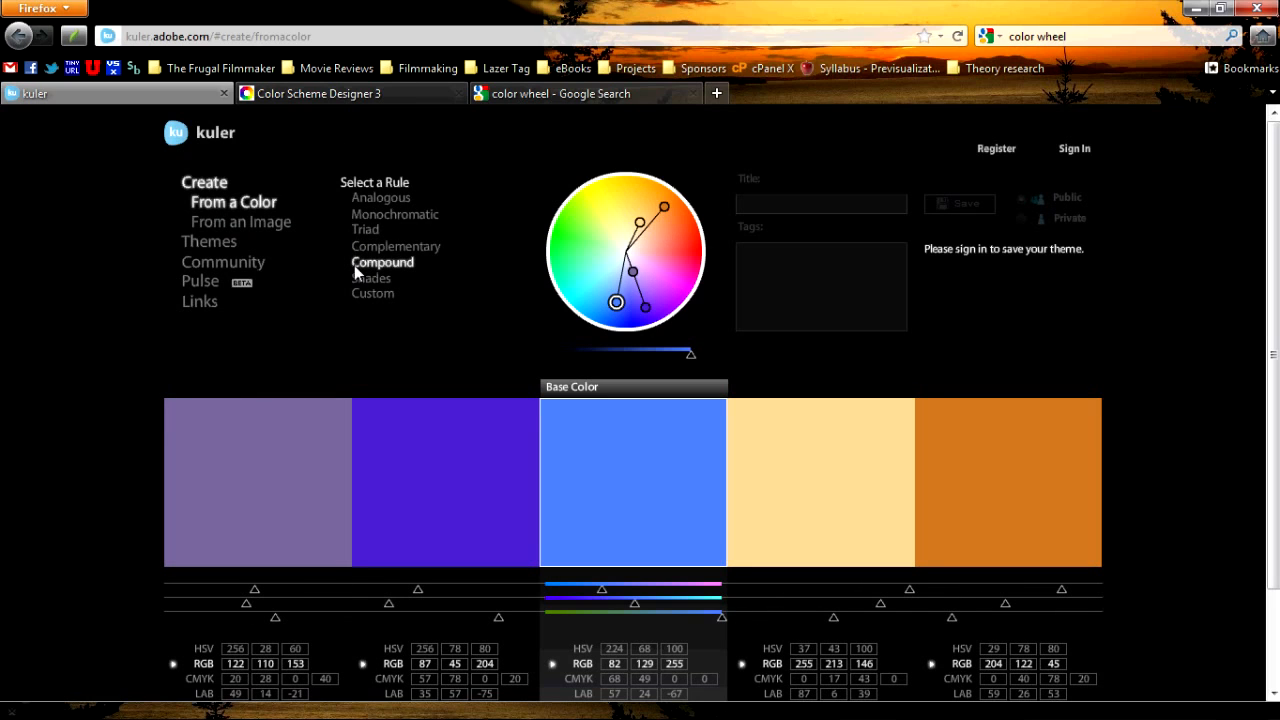
click(360, 198)
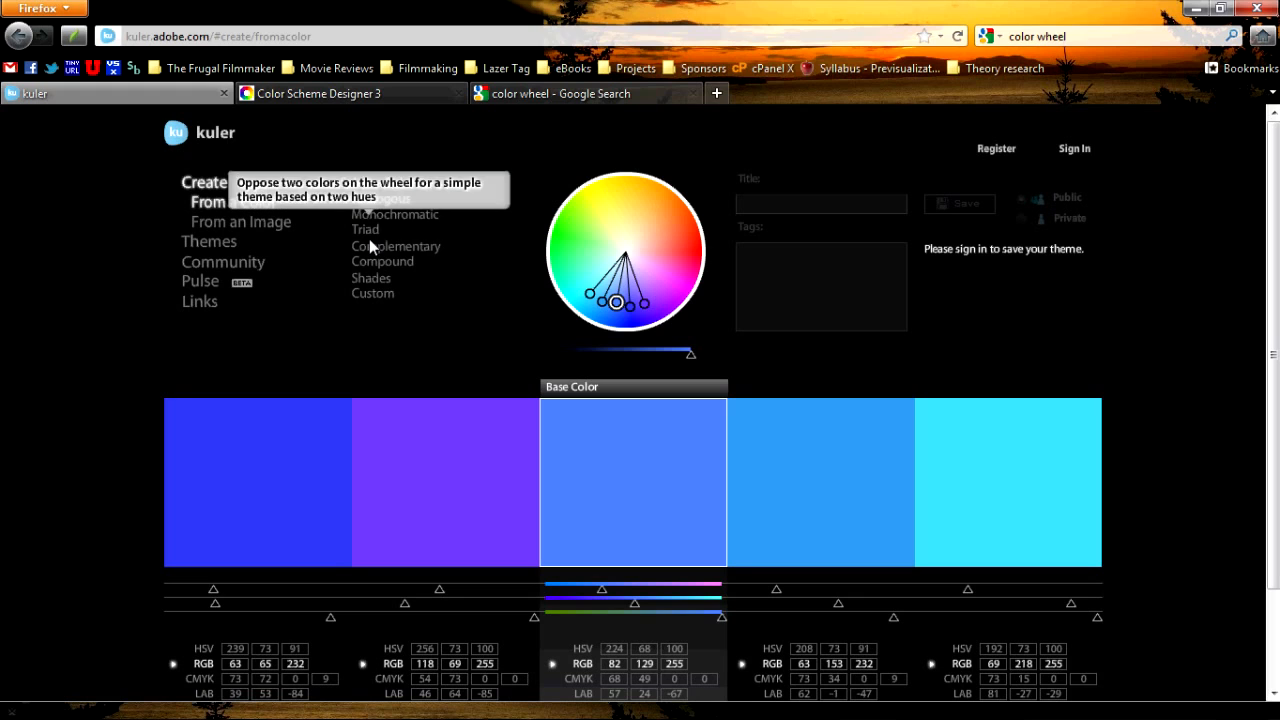
click(369, 245)
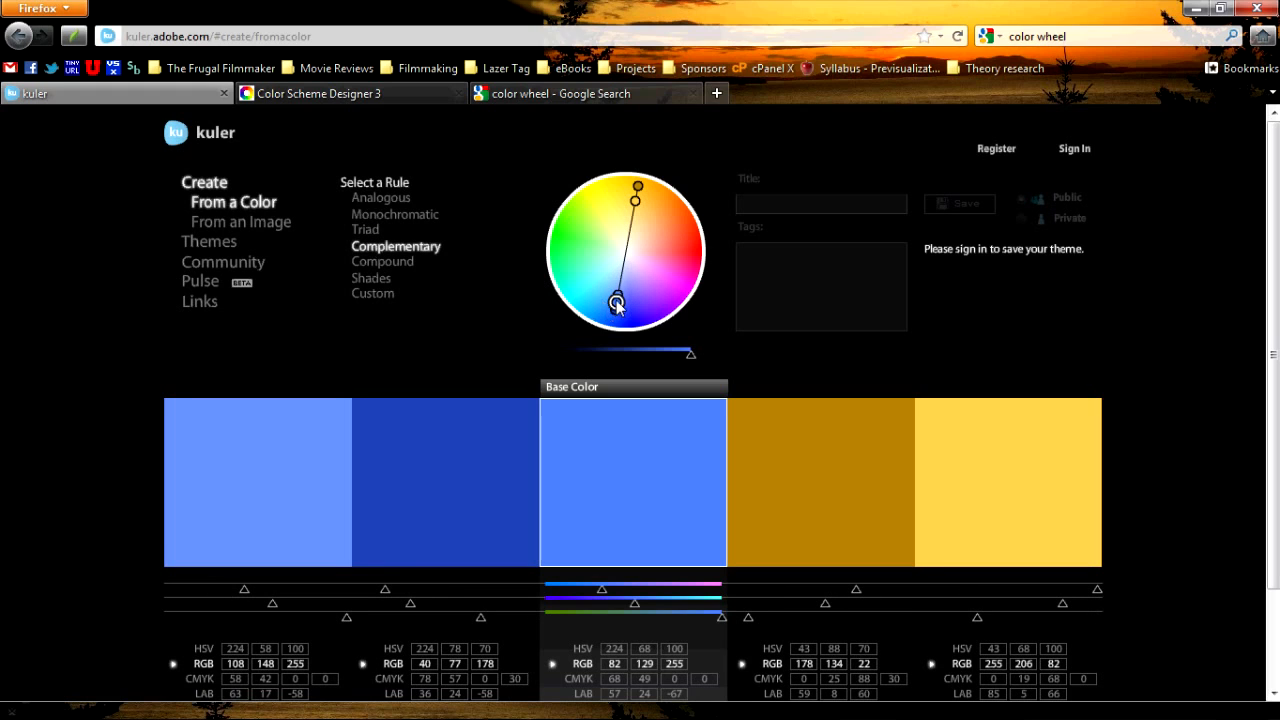
drag(617, 306, 643, 275)
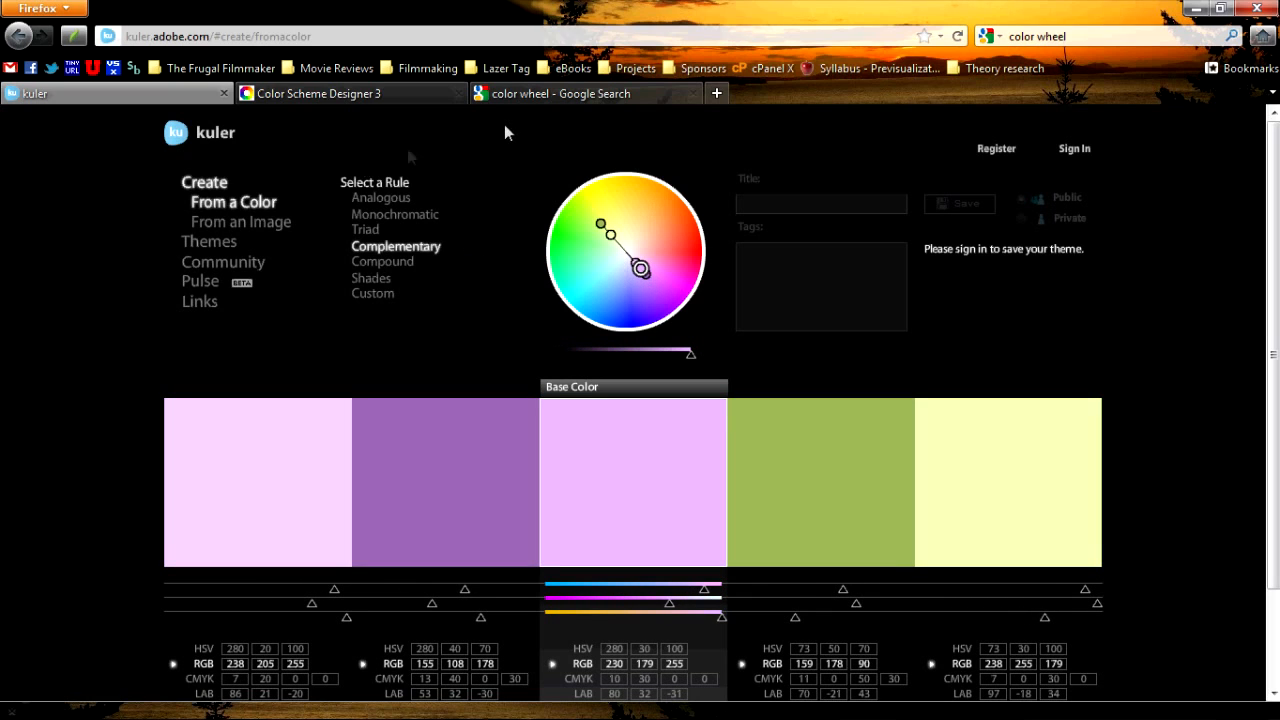
Open the Color Scheme Designer page and rotate the accented analogic scheme to a yellow base hue of 117°
click(314, 96)
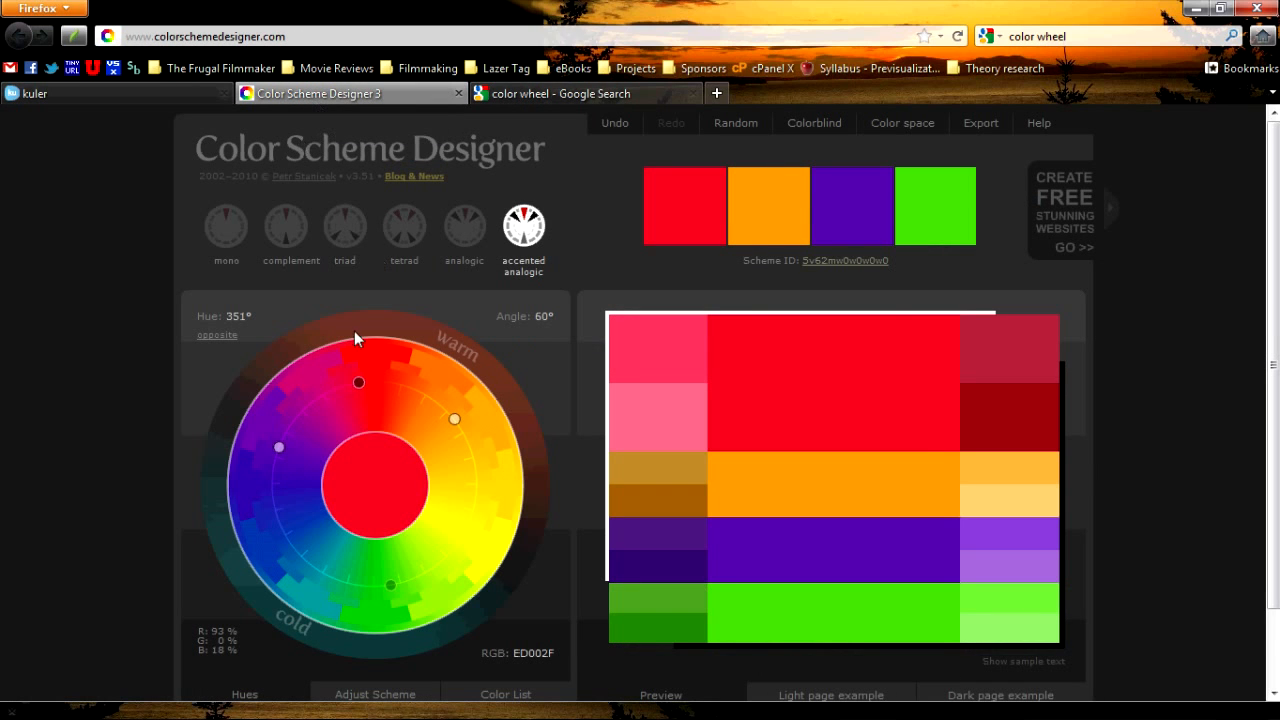
drag(354, 383, 432, 453)
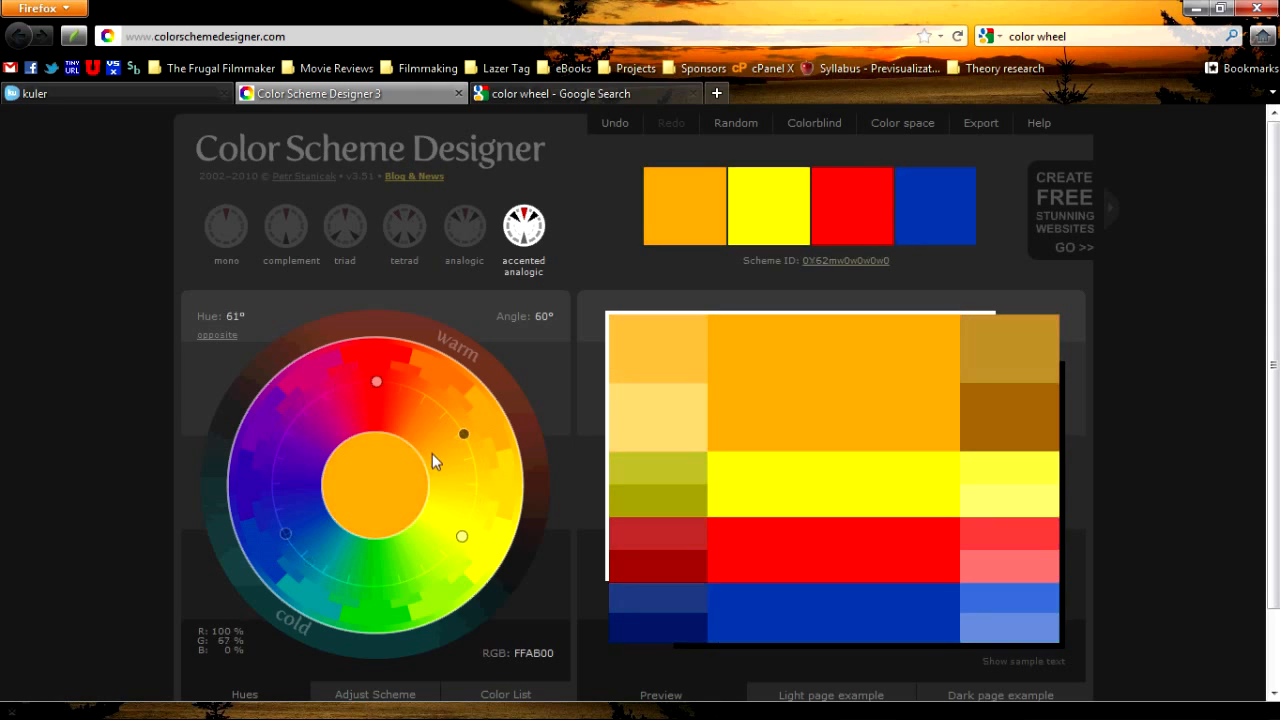
drag(285, 538, 306, 449)
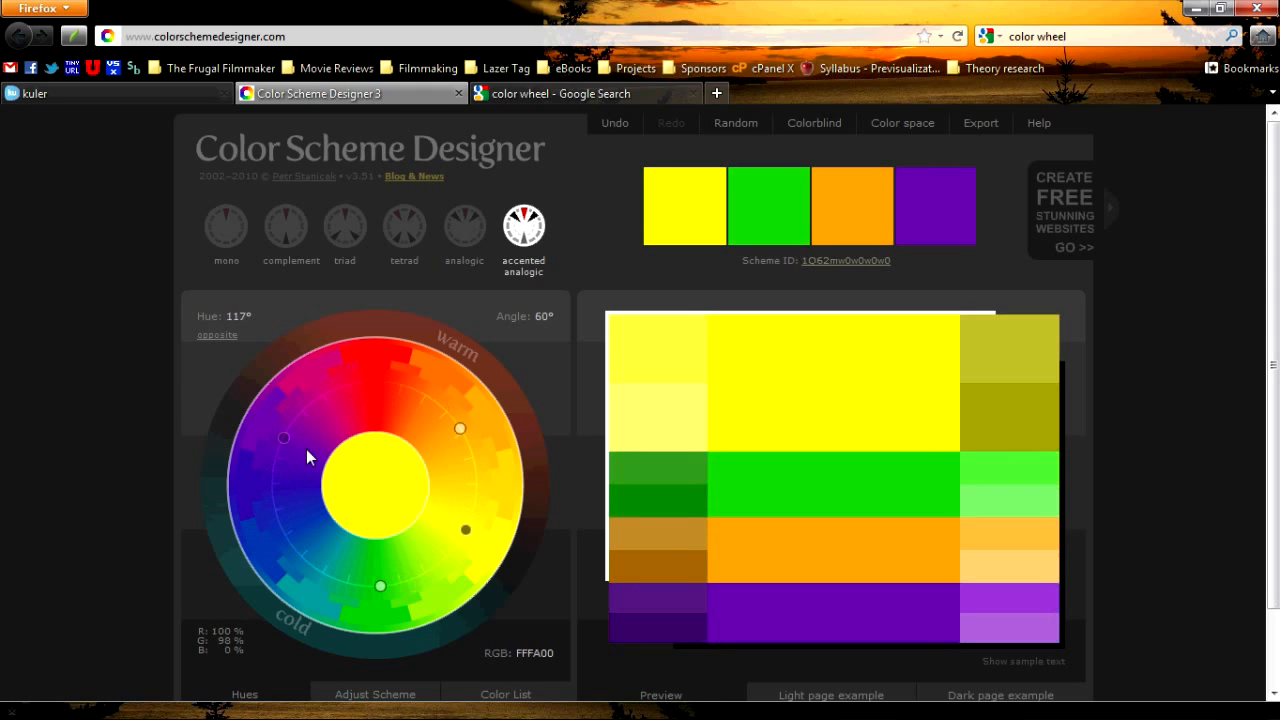
Preview the tetrad, triad and complement schemes, choose analogic, and widen its angle to 90°
click(464, 226)
click(393, 240)
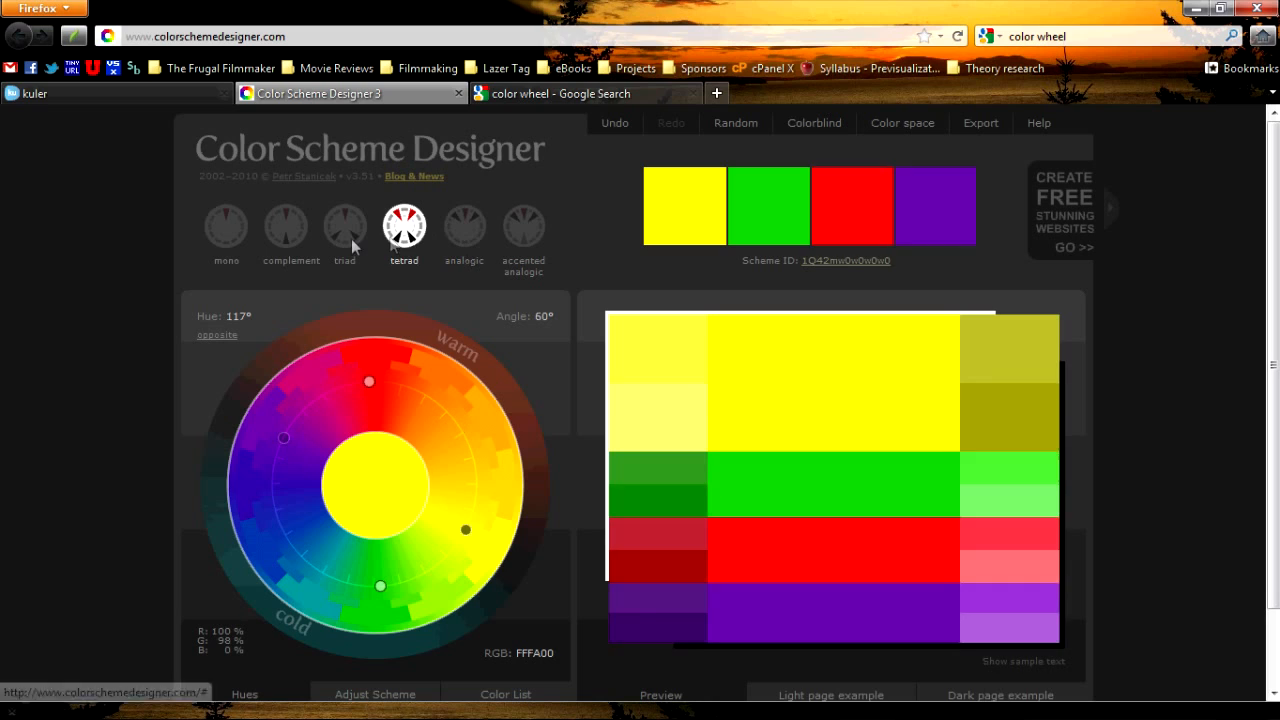
click(345, 232)
click(288, 238)
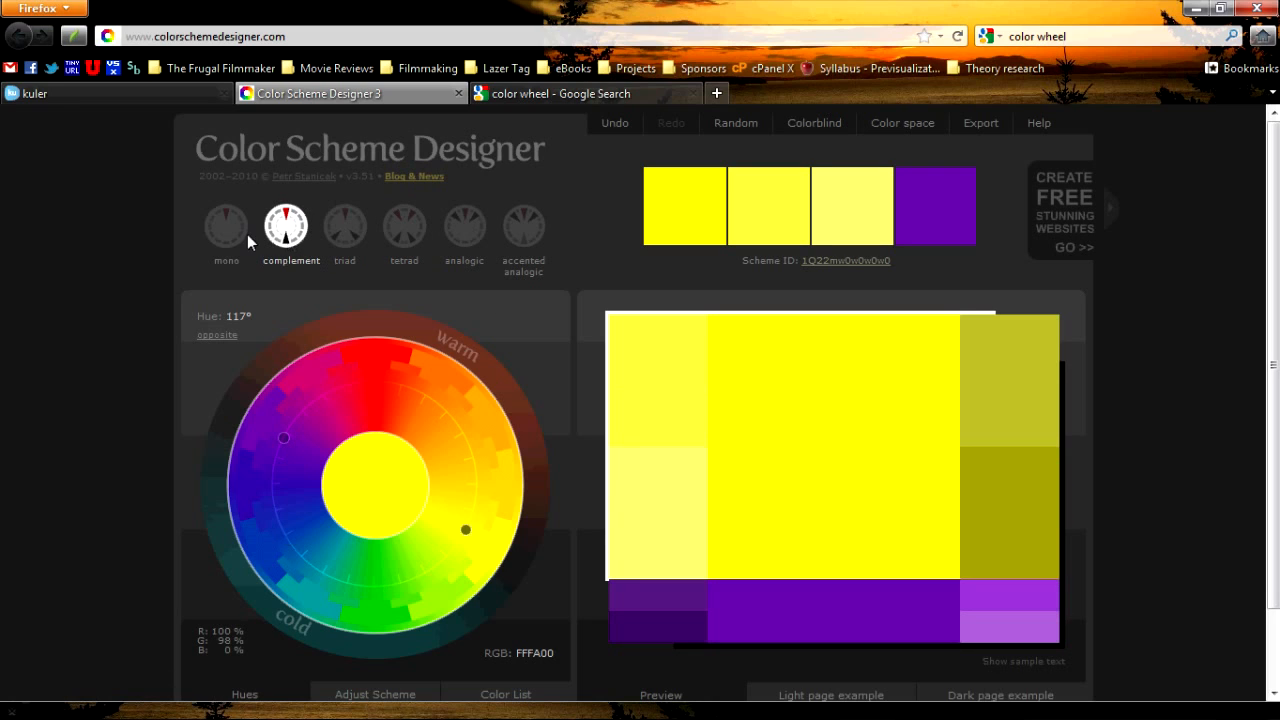
click(462, 236)
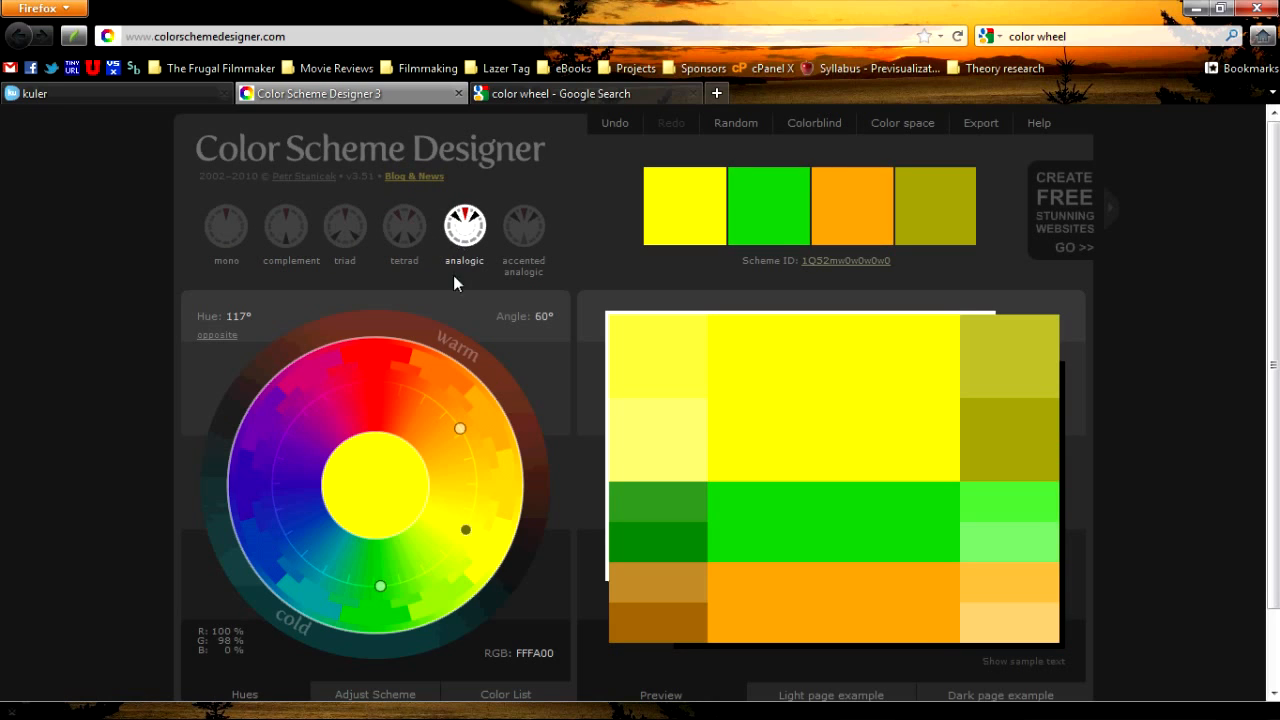
drag(459, 428, 384, 387)
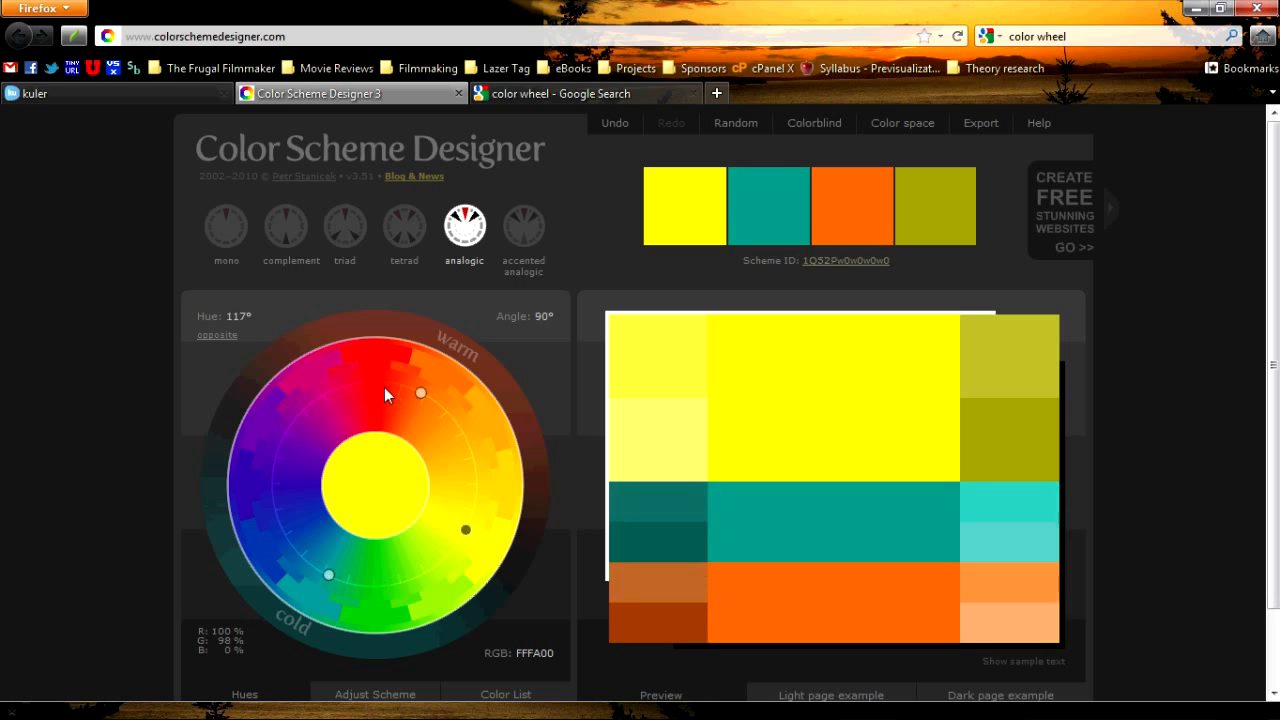